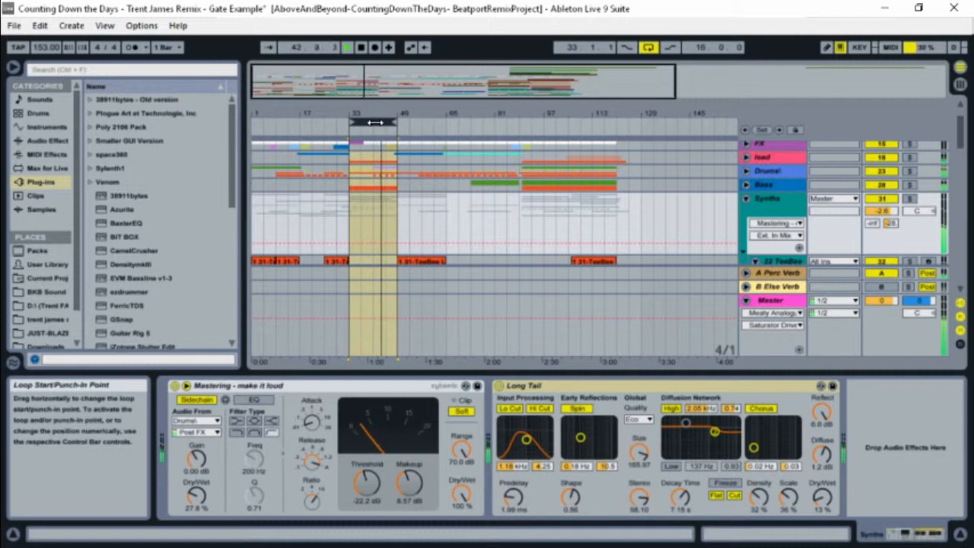
Add a Gate audio effect at the end of the Synths group's device chain, after the Long Tail reverb
click(375, 122)
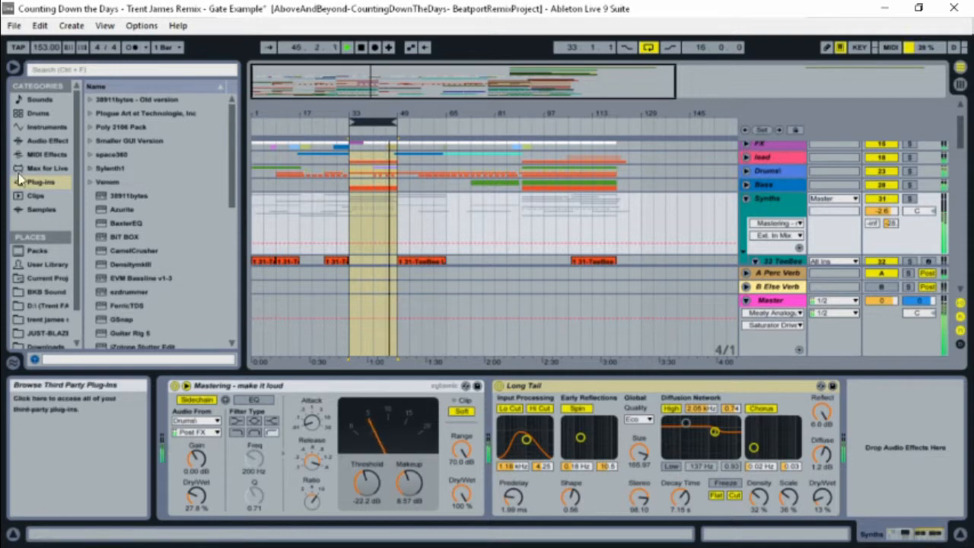
click(32, 134)
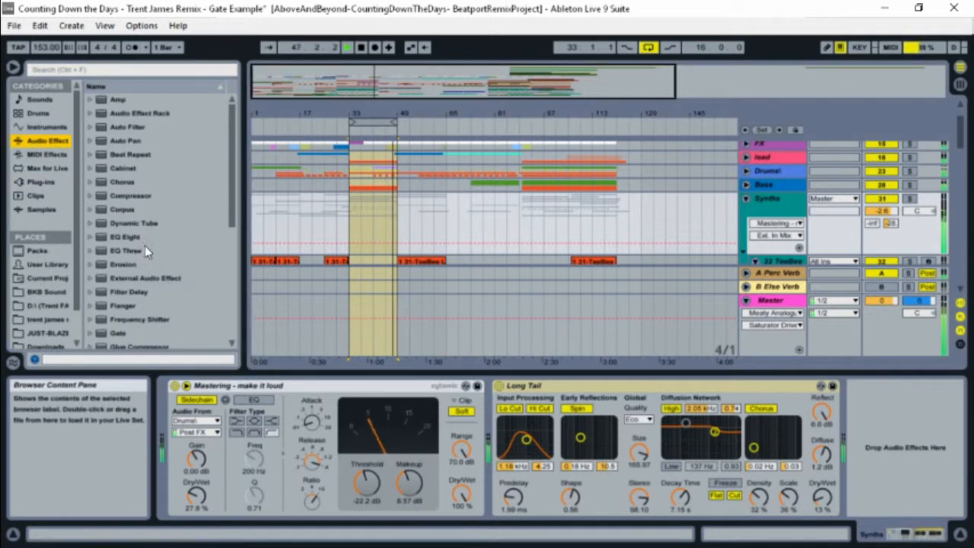
scroll(145, 252, down, 1)
drag(118, 293, 275, 276)
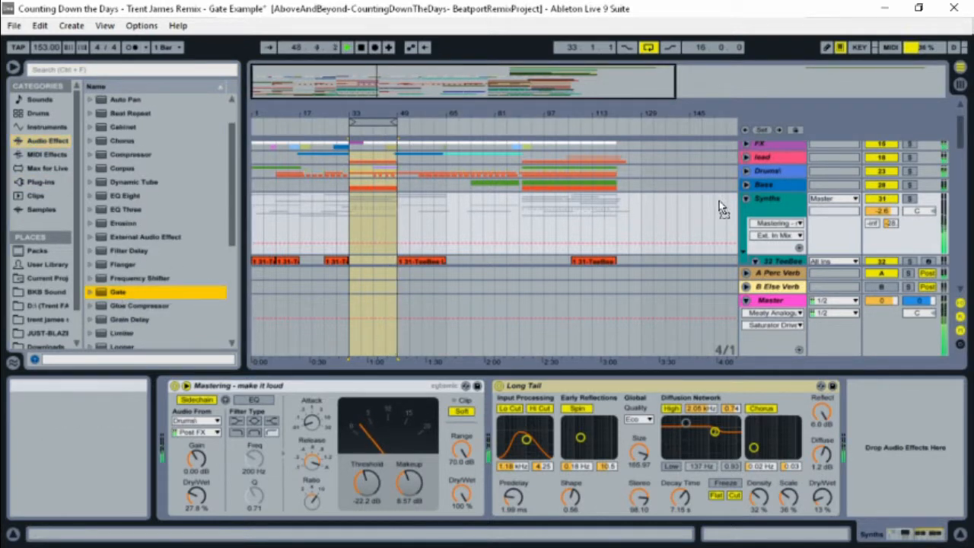
drag(791, 213, 790, 212)
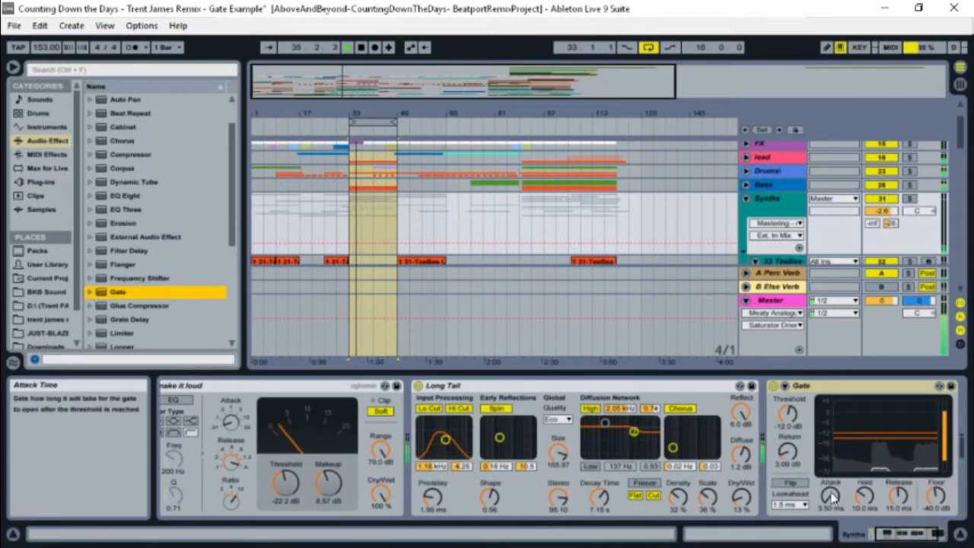
click(895, 531)
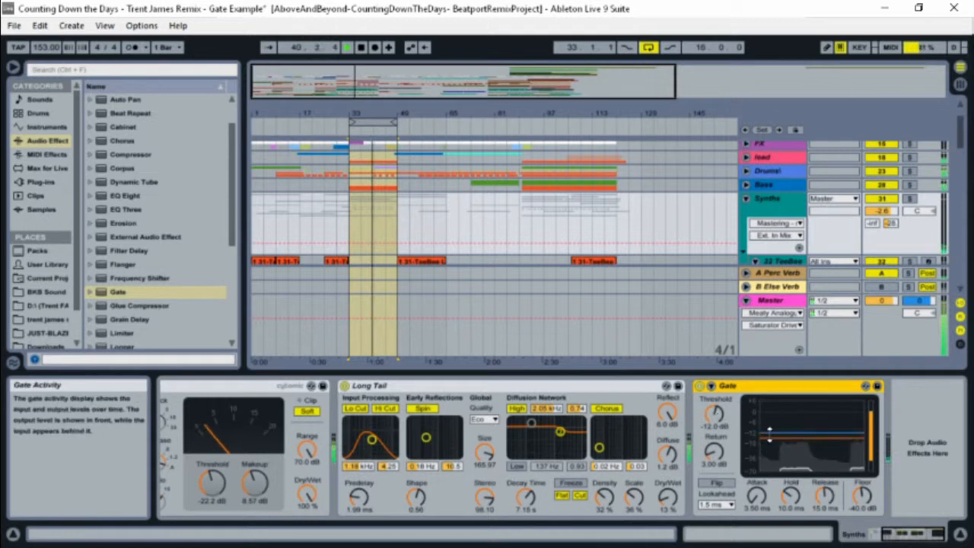
Set the Synths Gate's threshold to -27.6 dB, try its floor at -inf and about -15 dB, and settle on -60.1 dB
drag(714, 415, 715, 445)
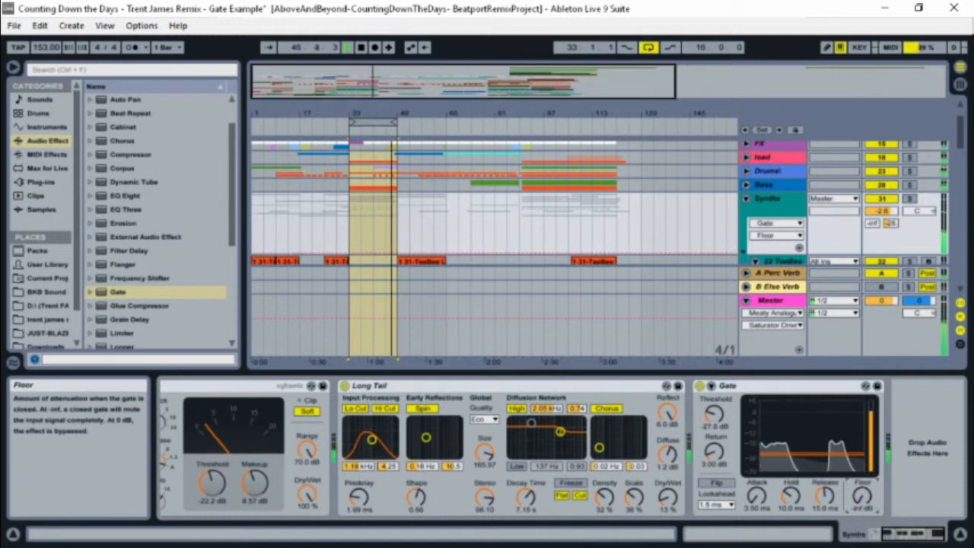
drag(863, 495, 864, 533)
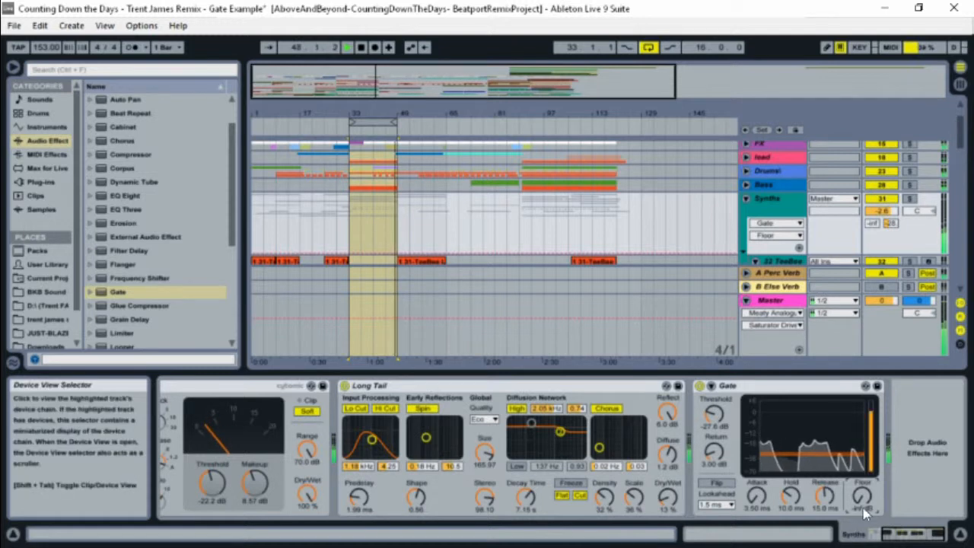
drag(868, 499, 875, 428)
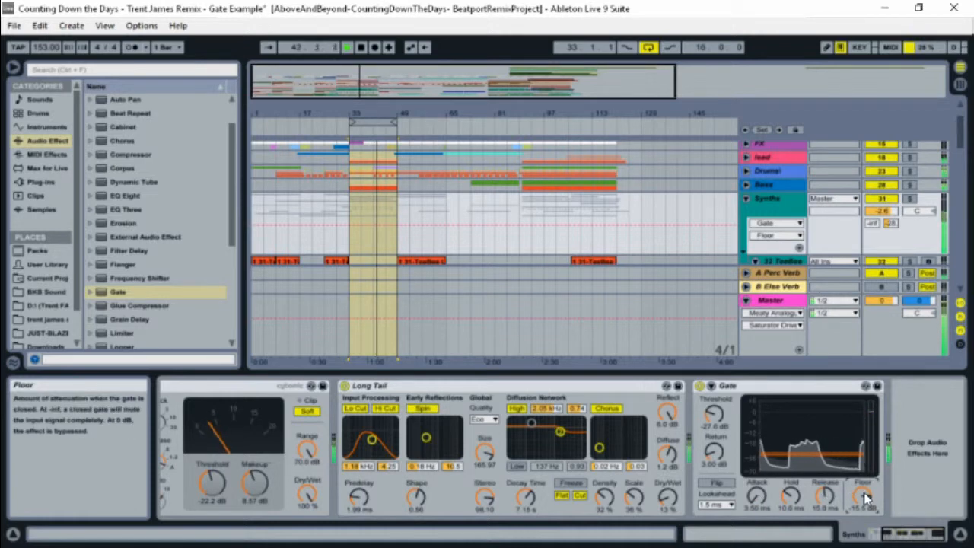
drag(864, 493, 864, 506)
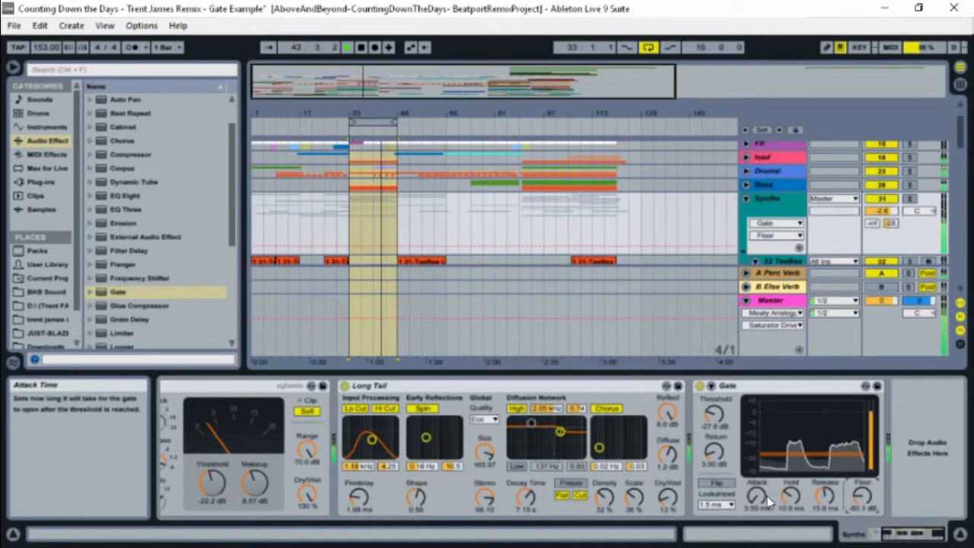
Set the Synths Gate's attack to 104 ms and shorten its release time
drag(763, 499, 767, 437)
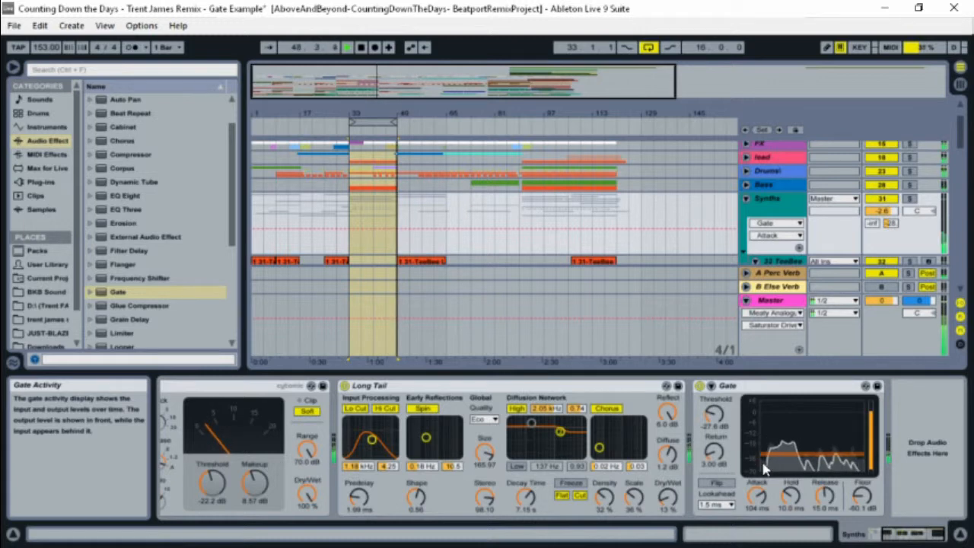
click(825, 495)
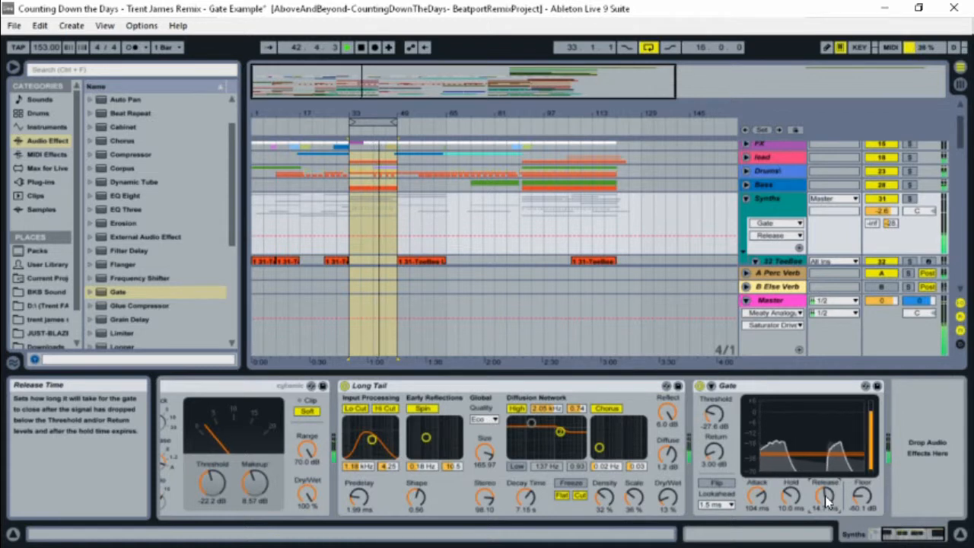
drag(825, 496, 831, 538)
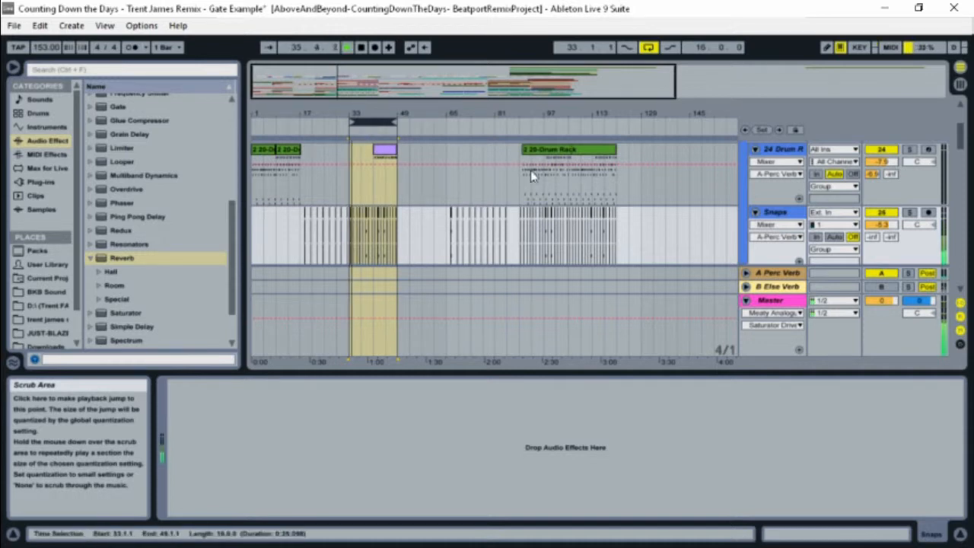
Load the Empty Club preset from the Special reverb presets onto the Snaps track
click(794, 217)
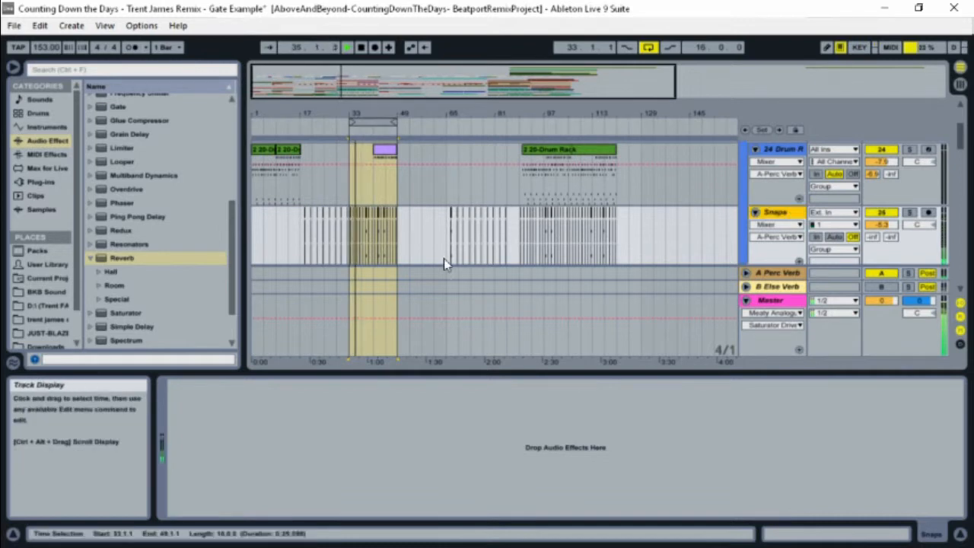
click(99, 299)
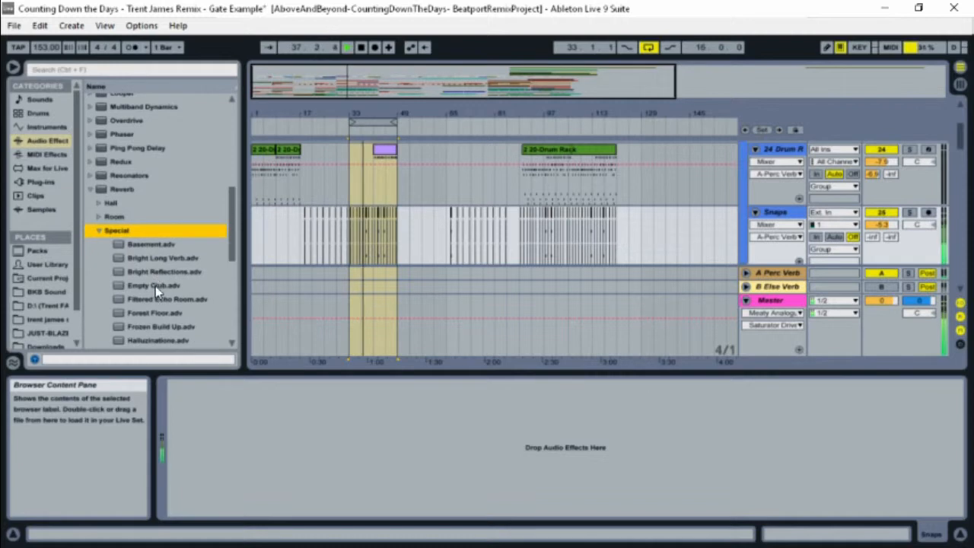
drag(155, 287, 405, 225)
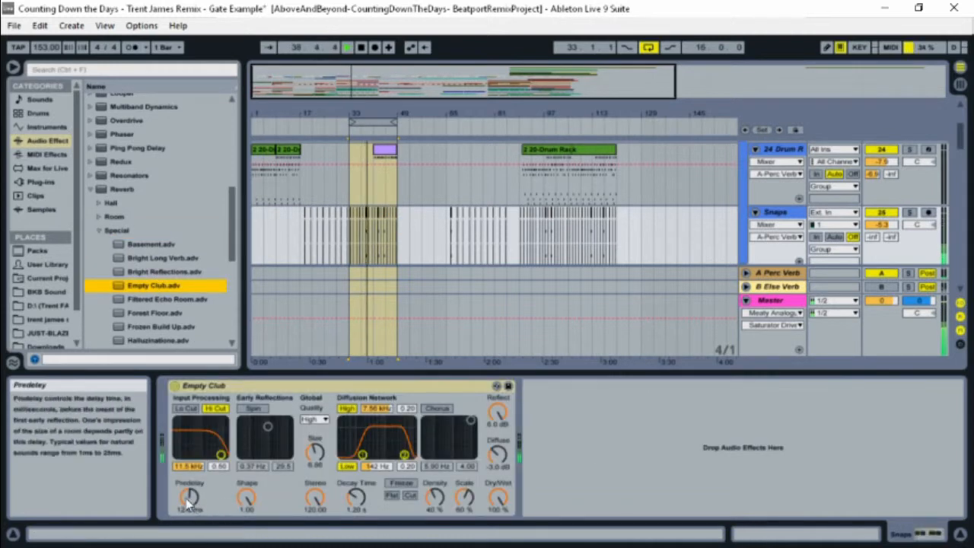
Set the Empty Club reverb's predelay to 0.50 ms and Dry/Wet to 42 %, with Freeze turned on
drag(189, 503, 189, 540)
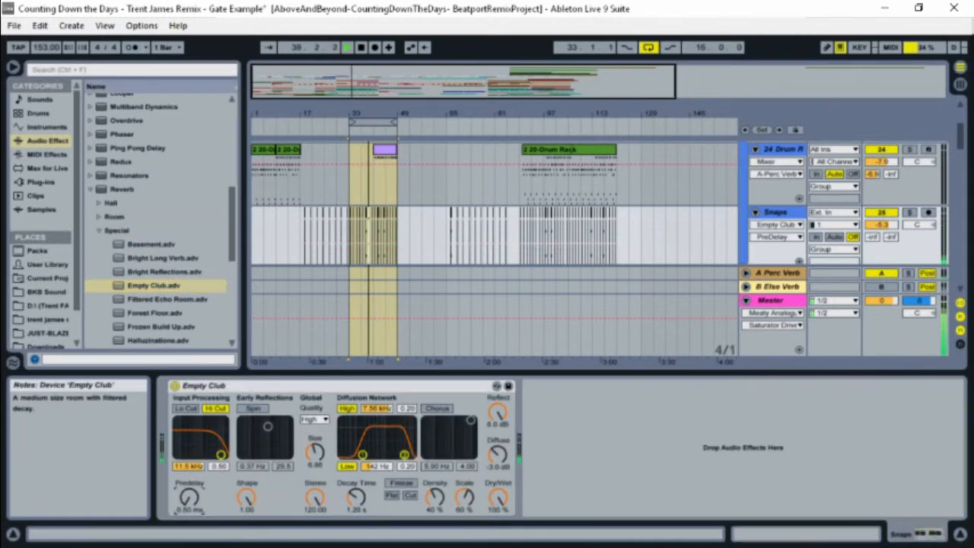
click(403, 484)
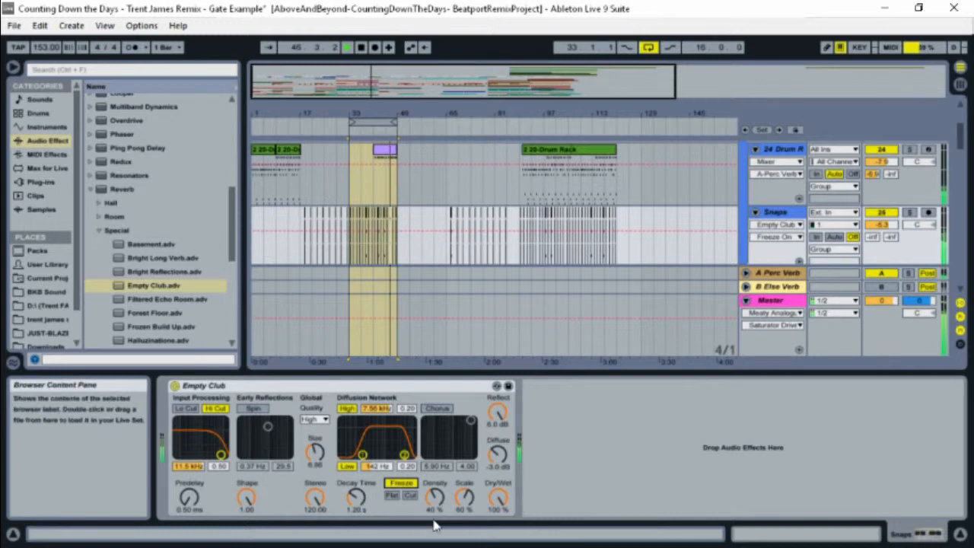
drag(498, 496, 491, 545)
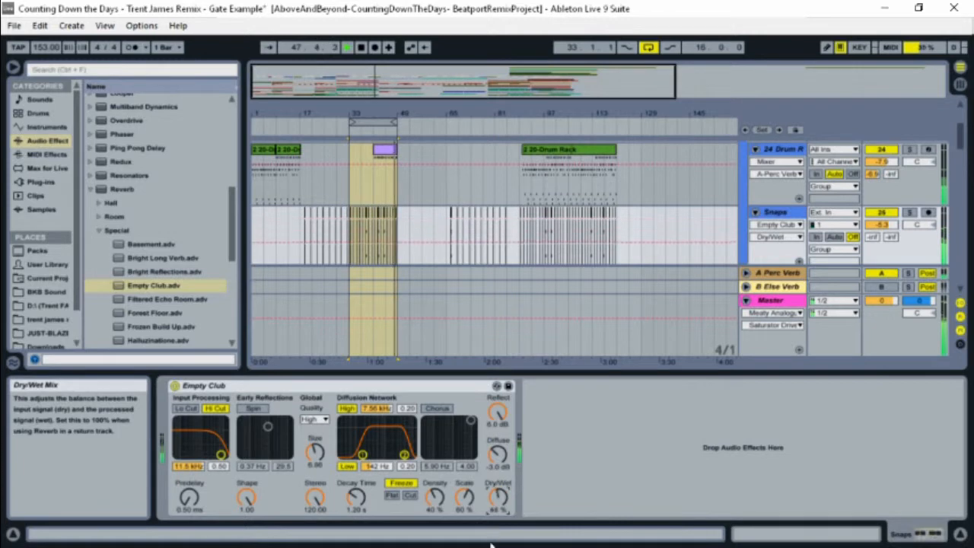
Add a Gate after the Snaps reverb with a -17.8 dB threshold, longer release and hold times, and a floor of about -60 dB
scroll(146, 215, up, 4)
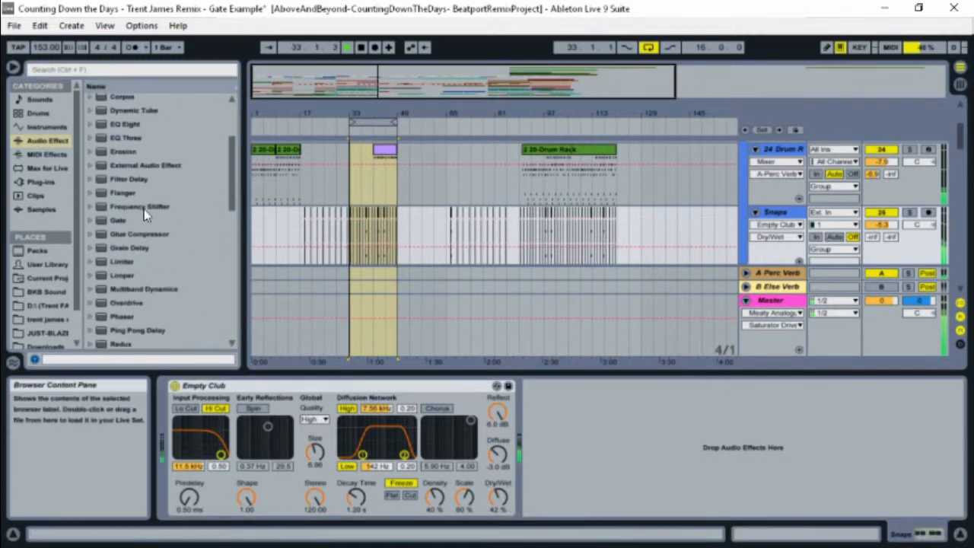
mouse_move(120, 220)
mouse_down()
mouse_move(641, 436)
mouse_move(637, 448)
mouse_up()
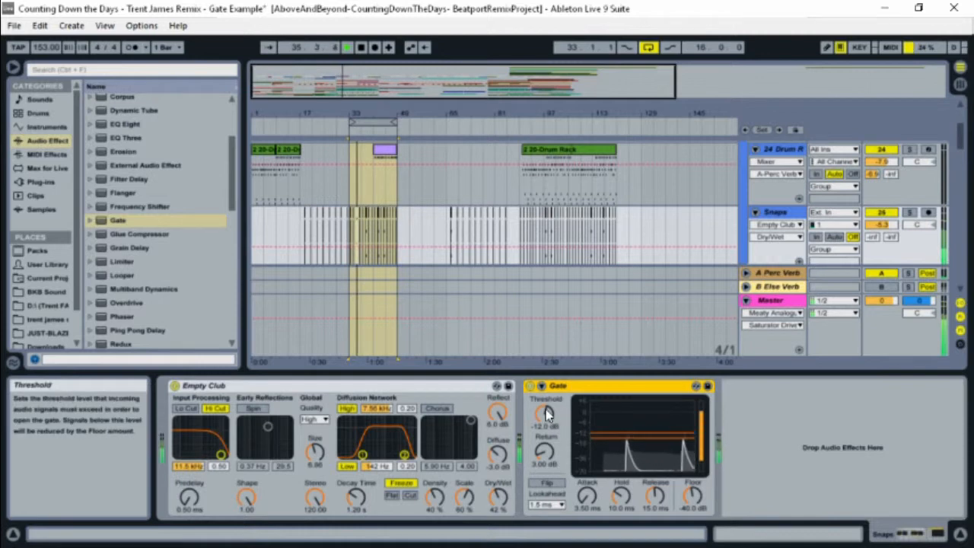
drag(545, 414, 545, 422)
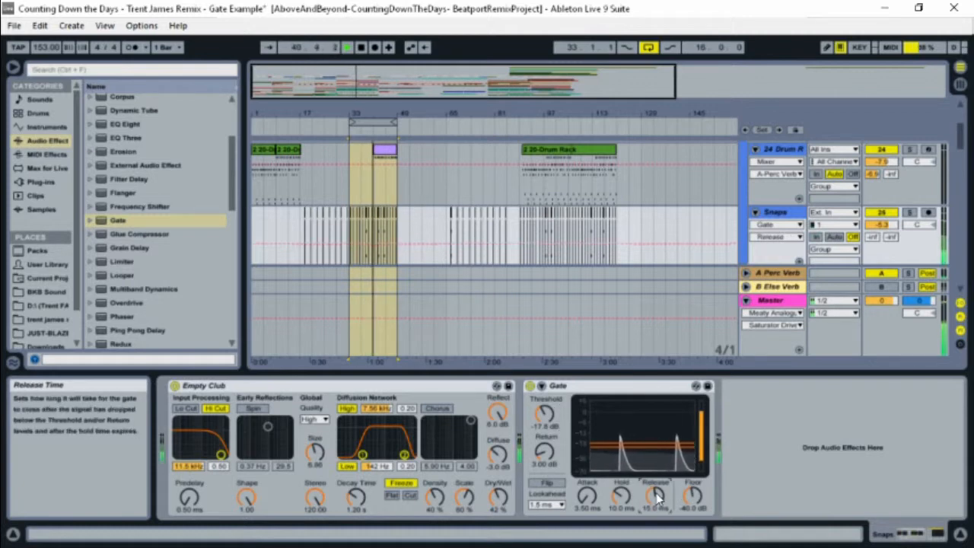
drag(658, 492, 690, 522)
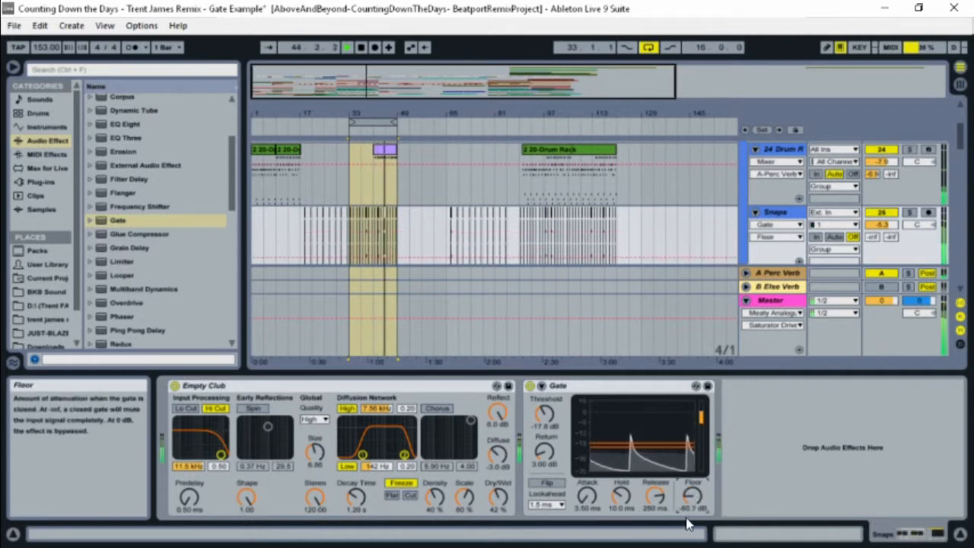
drag(629, 498, 623, 482)
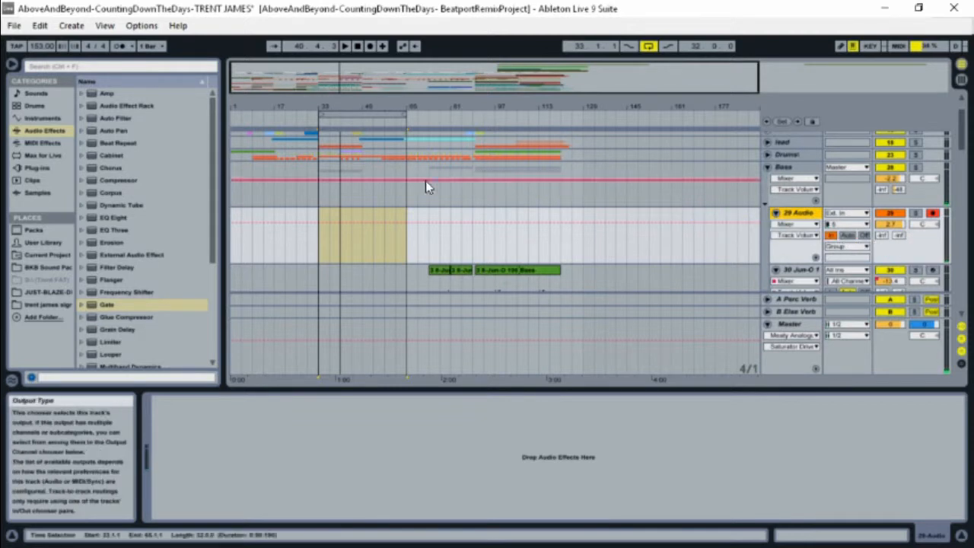
Add a Gate to the 29 Audio track with a threshold of about -40 dB, 0.02 ms attack and 186 ms release
click(137, 309)
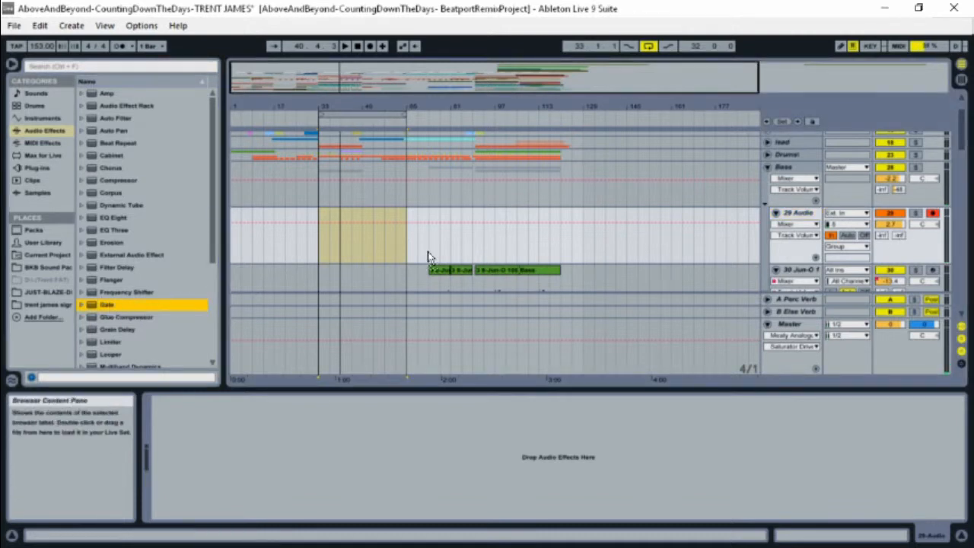
click(515, 273)
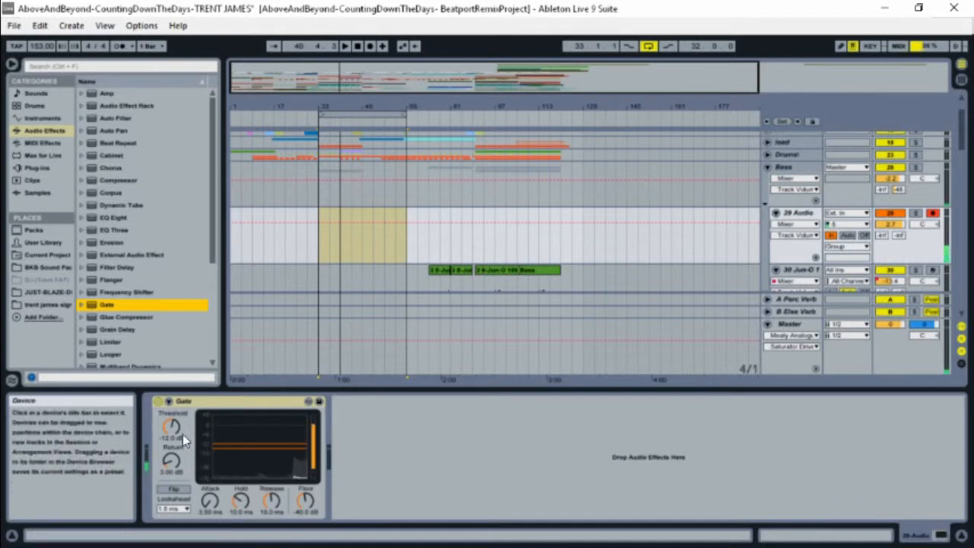
drag(174, 437, 172, 461)
drag(209, 500, 210, 511)
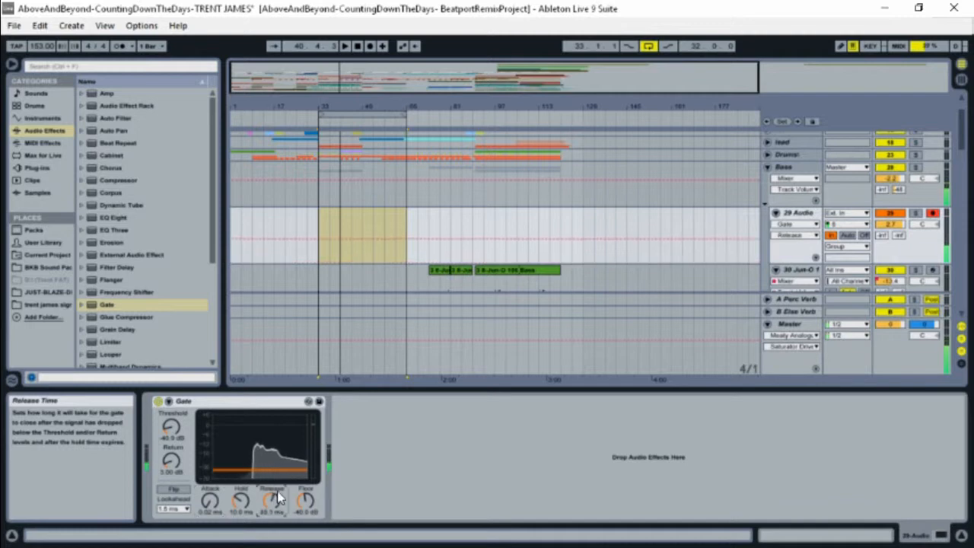
drag(274, 502, 280, 489)
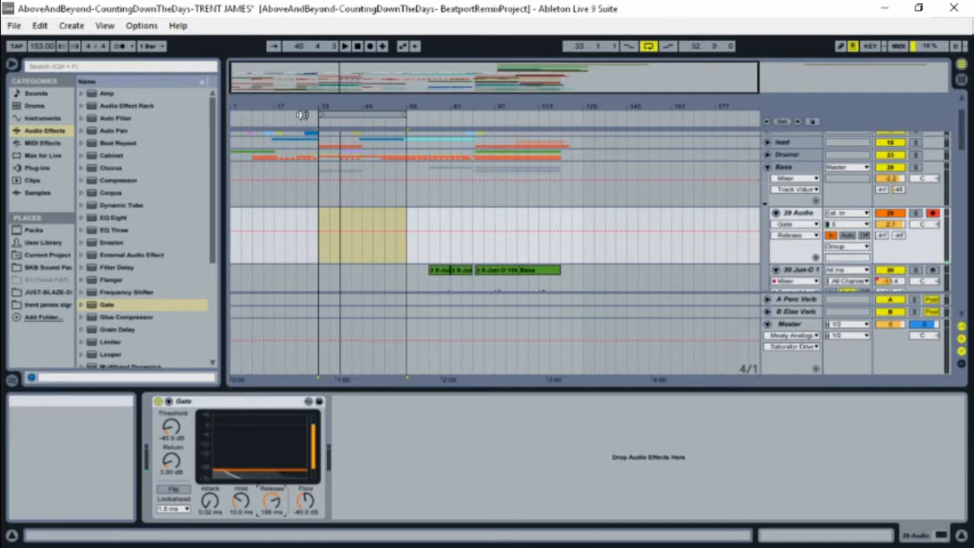
Record a new audio take into the arrangement on the armed 29 Audio track
click(370, 46)
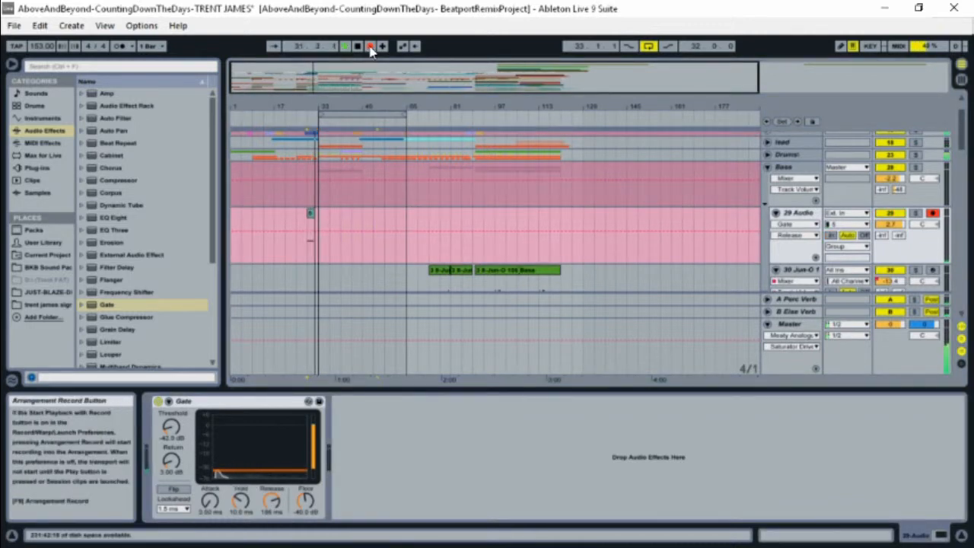